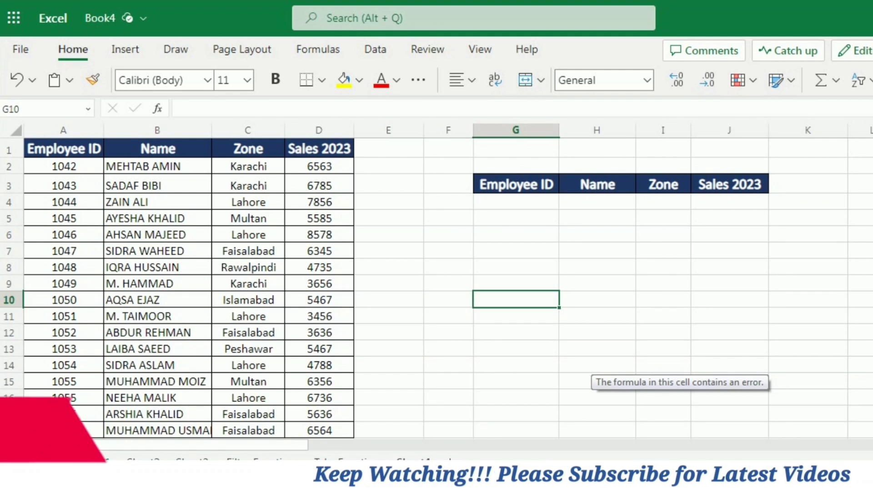
- Enter =FILTER(A1:D18,C1:C18="Lahore") in G10 to spill the five Lahore employee rows
{"action": "type", "text": "="}
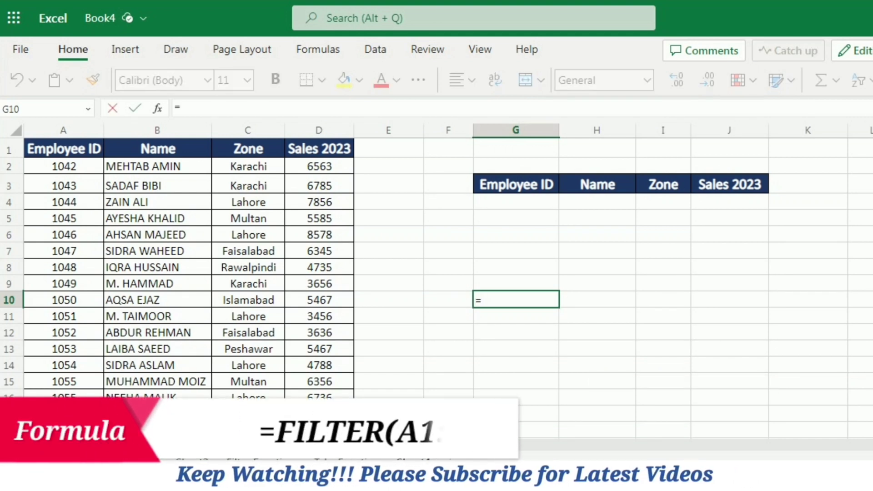
{"action": "type", "text": "filter"}
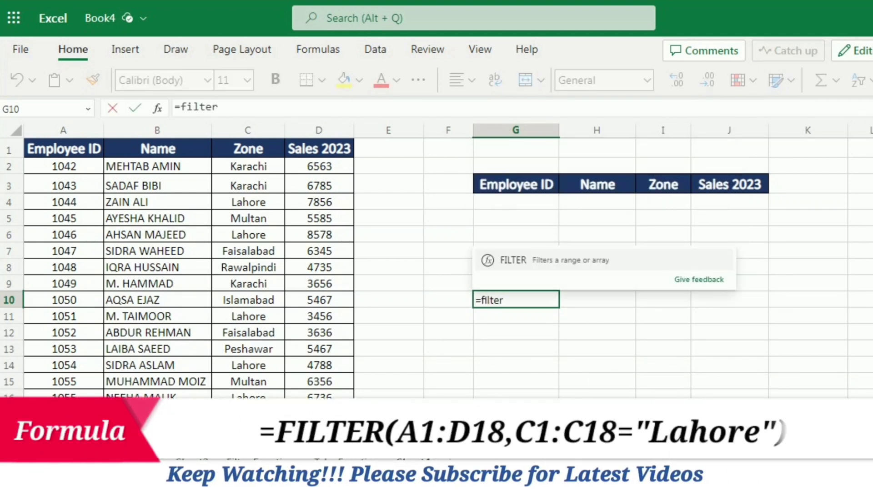
{"action": "type", "text": "("}
{"action": "left_click_drag", "start_coordinate": [63, 149], "coordinate": [318, 429]}
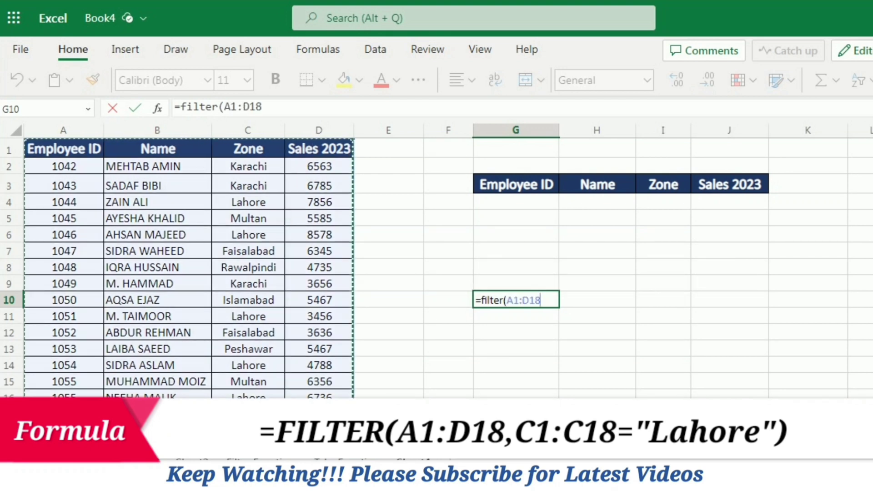
{"action": "type", "text": ","}
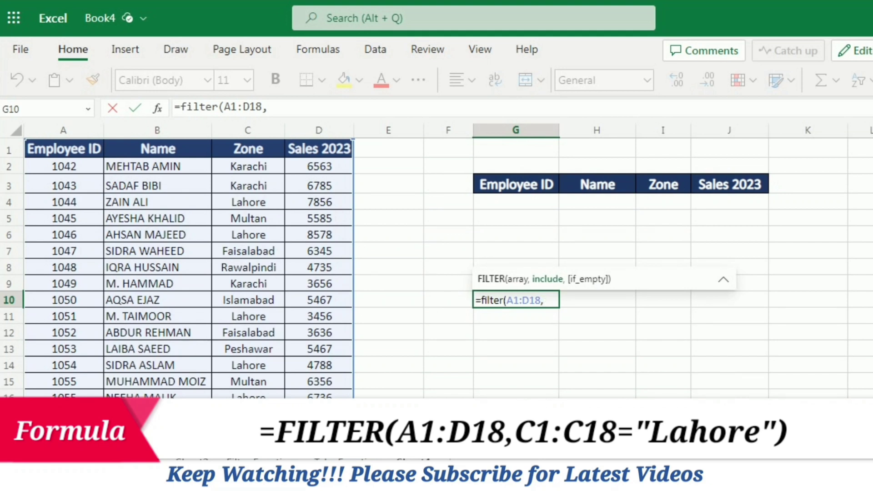
{"action": "left_click_drag", "start_coordinate": [248, 149], "coordinate": [248, 431]}
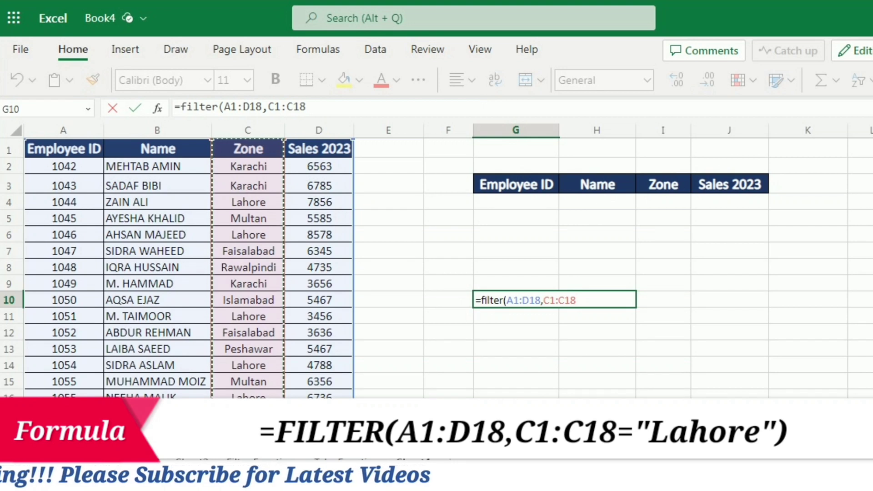
{"action": "type", "text": "=\""}
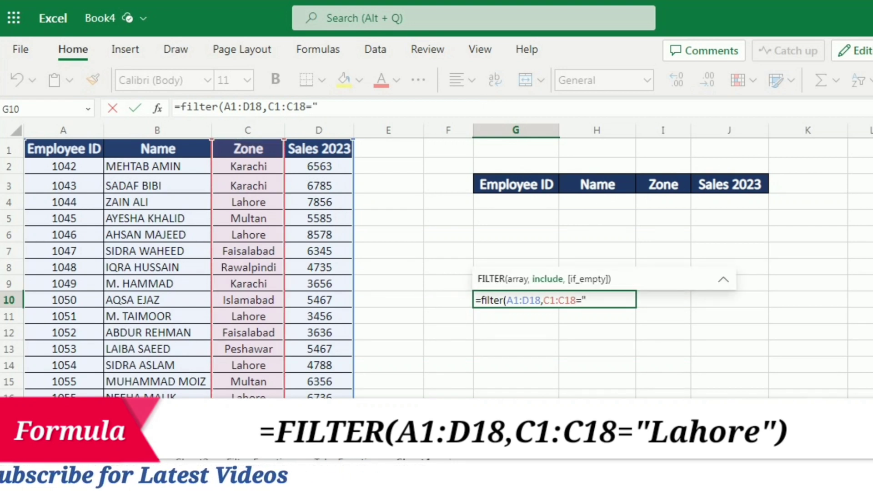
{"action": "type", "text": "La"}
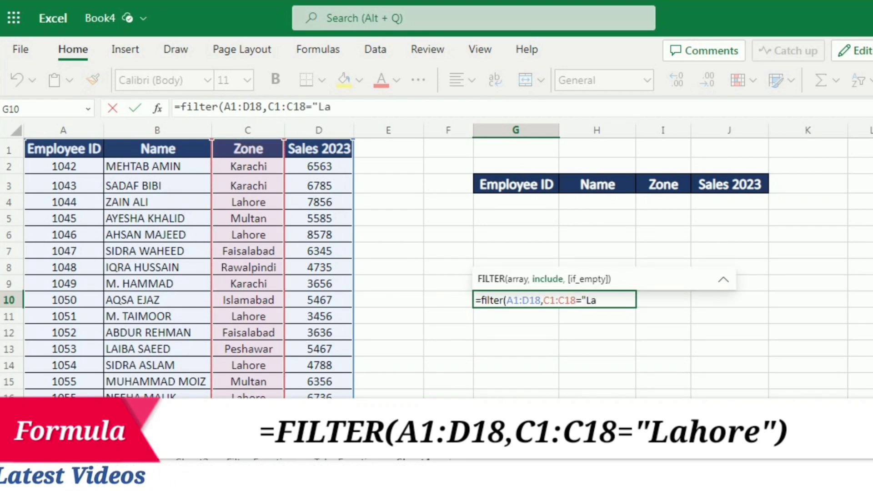
{"action": "type", "text": "hor"}
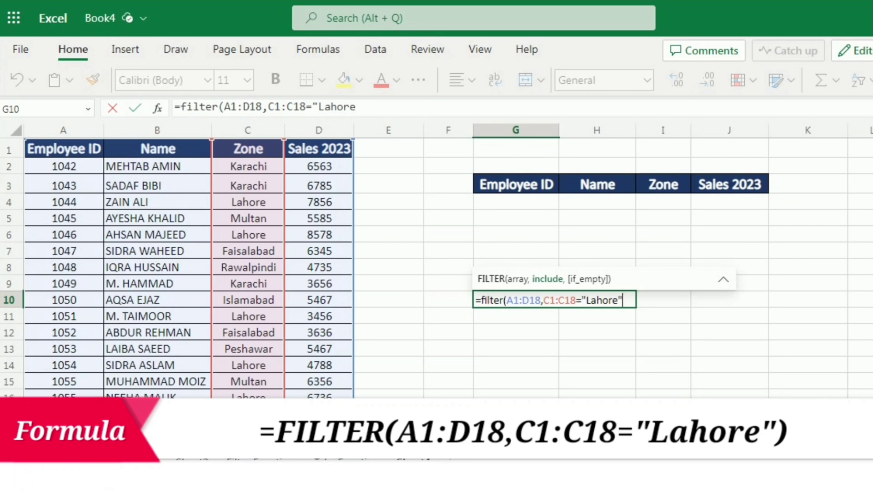
{"action": "type", "text": "e\")"}
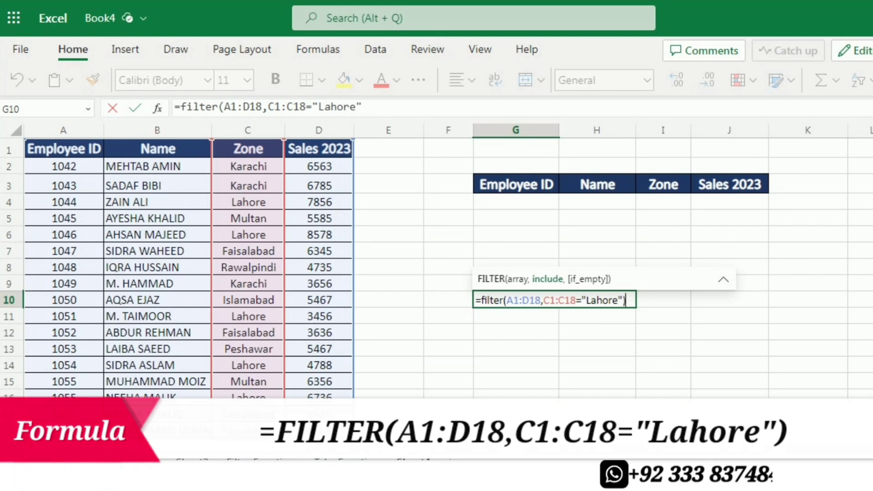
{"action": "key", "text": "Return"}
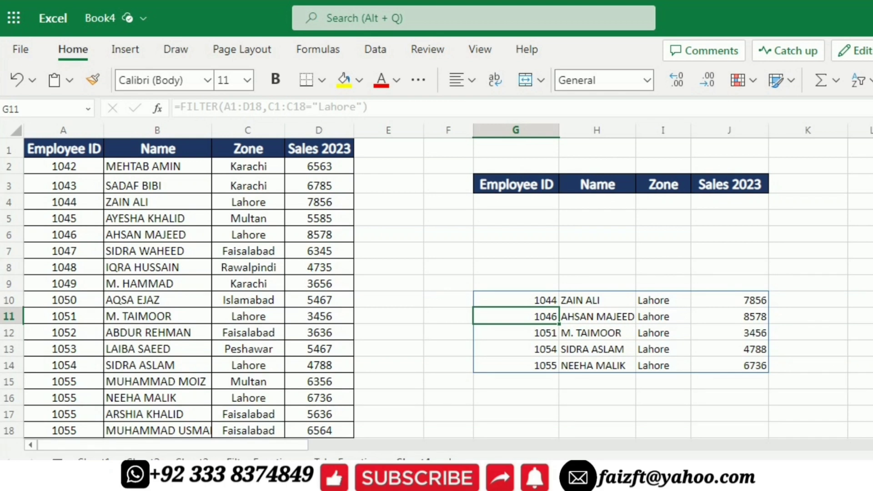
- Re-confirm the FILTER formula in G10 unchanged
{"action": "left_click", "coordinate": [515, 300]}
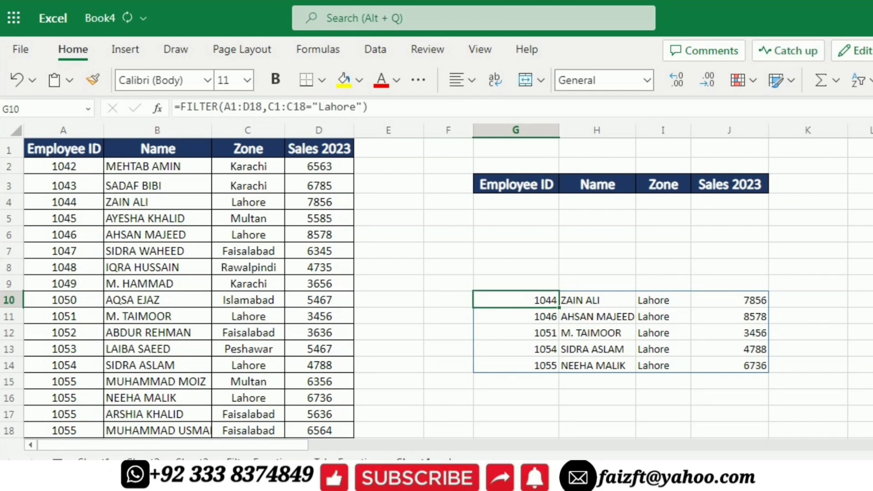
{"action": "key", "text": "F2"}
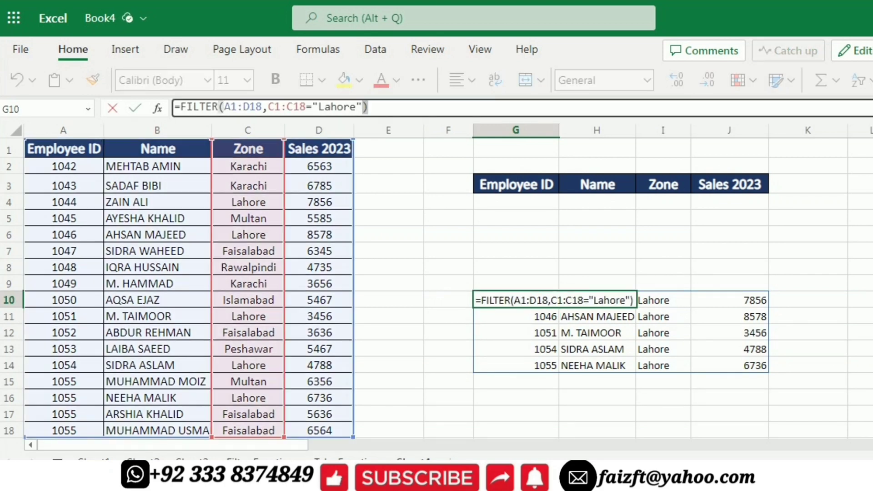
{"action": "key", "text": "Return"}
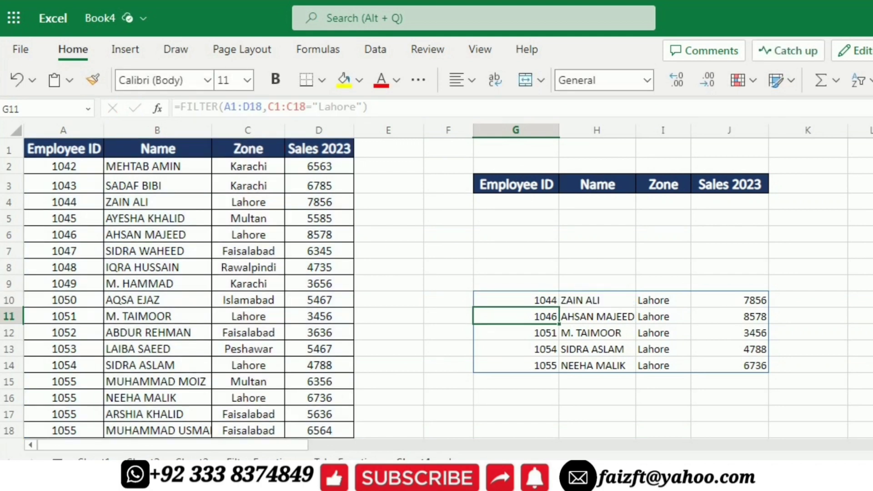
{"action": "left_click", "coordinate": [516, 202]}
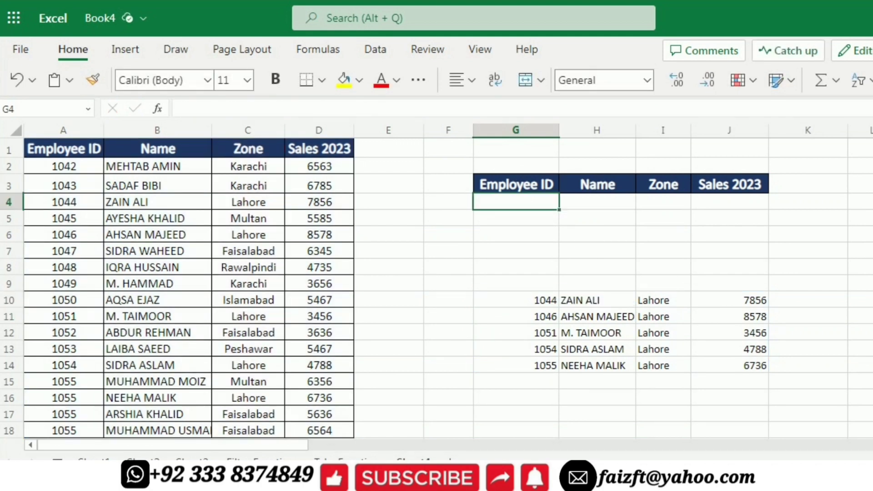
- Wrap the Lahore FILTER in TAKE in G4, first returning two rows, then three
{"action": "type", "text": "=t"}
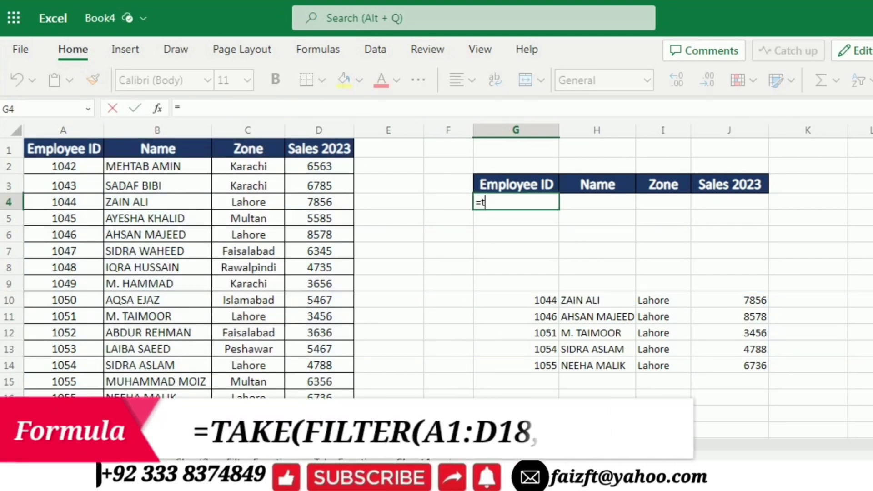
{"action": "type", "text": "ake("}
{"action": "type", "text": "FILTER(A1:D18,C1:C18=\"Lahore\")"}
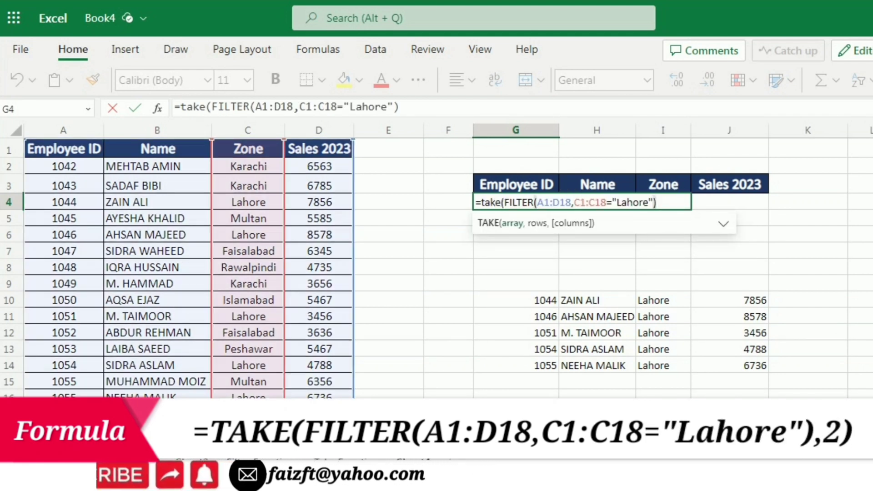
{"action": "type", "text": ","}
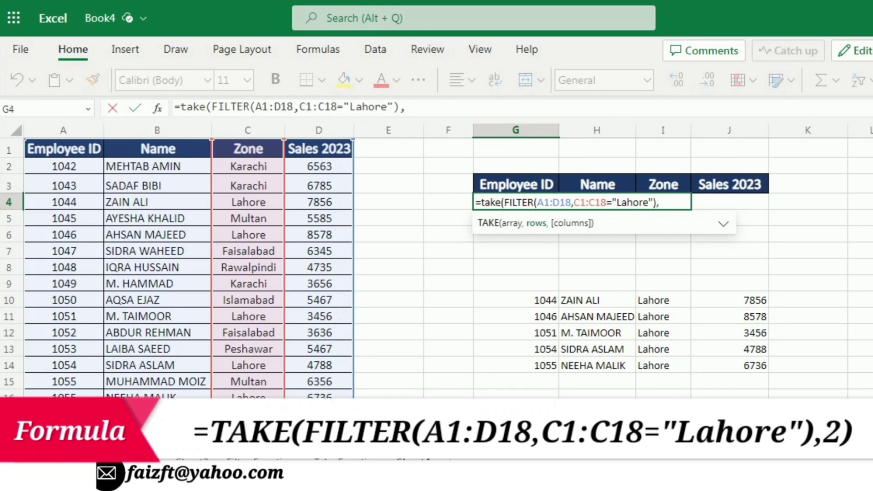
{"action": "type", "text": "2"}
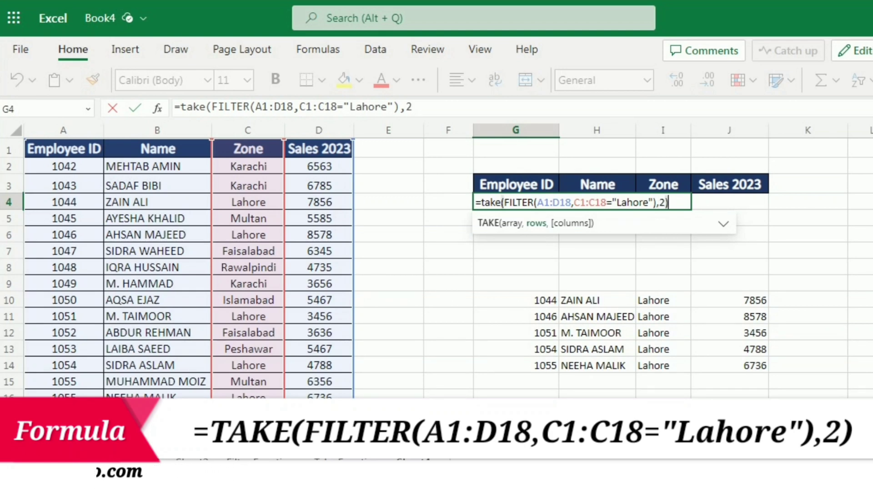
{"action": "type", "text": ")"}
{"action": "key", "text": "Return"}
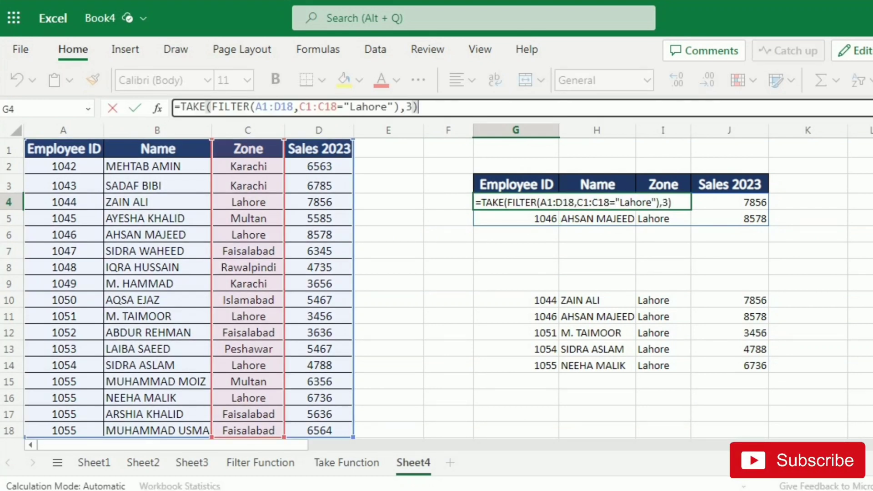
{"action": "key", "text": "Return"}
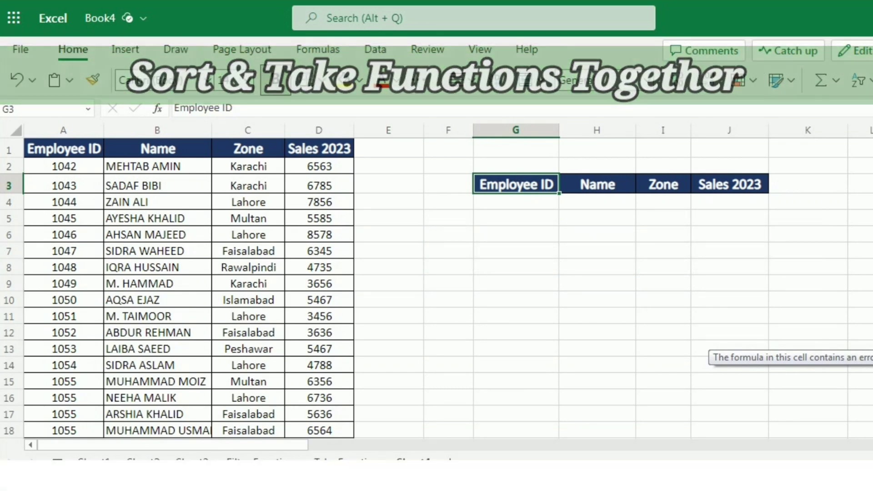
- Enter =SORT(A2:D18,4,-1) in G11 to list employees by Sales 2023, highest first
{"action": "left_click", "coordinate": [516, 315]}
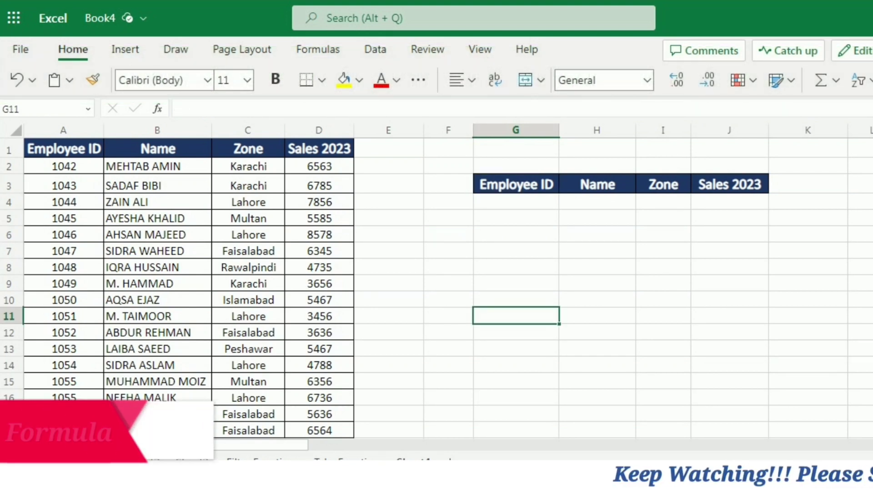
{"action": "type", "text": "=sort"}
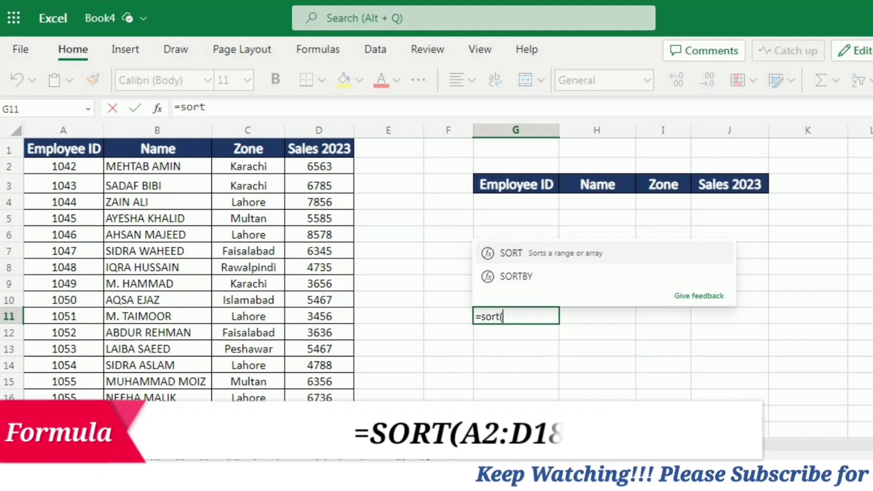
{"action": "type", "text": "("}
{"action": "left_click_drag", "start_coordinate": [64, 167], "coordinate": [318, 430]}
{"action": "type", "text": ",4,"}
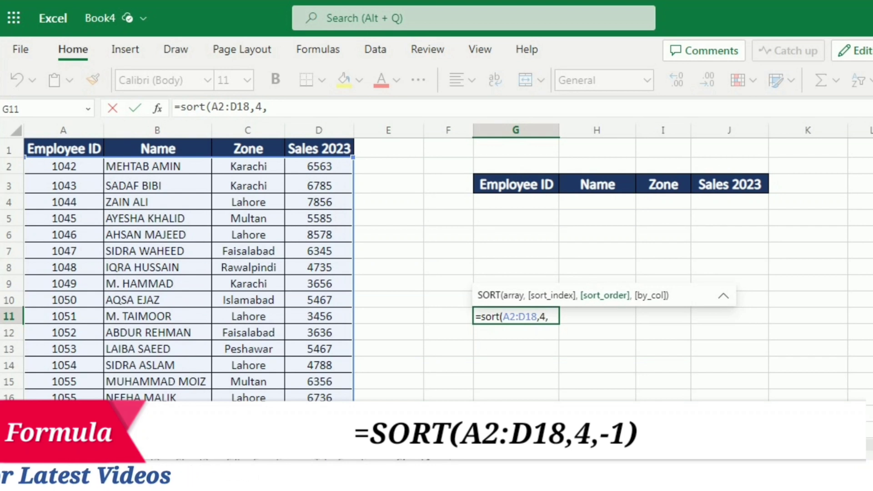
{"action": "type", "text": "-1"}
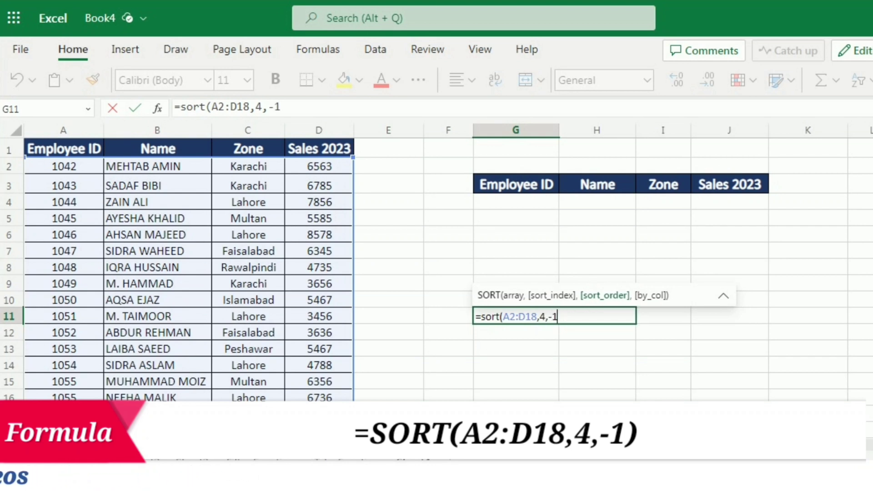
{"action": "type", "text": ")"}
{"action": "key", "text": "Return"}
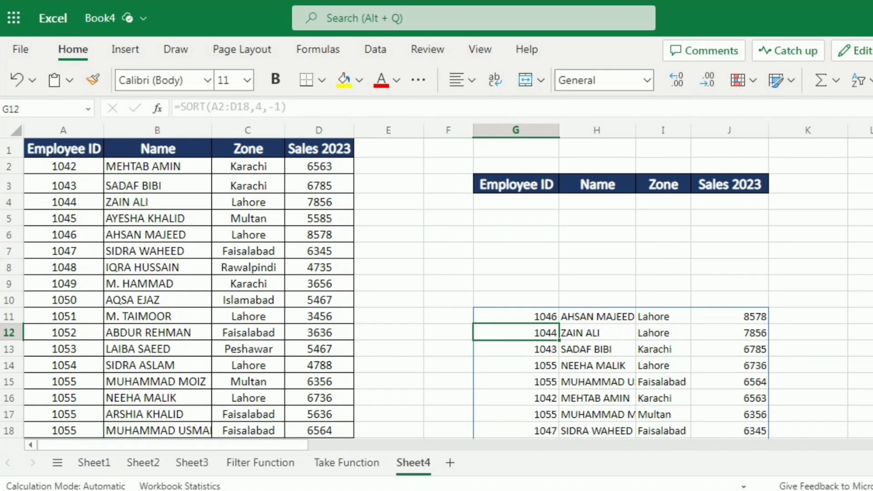
- Re-confirm the SORT formula in G11 unchanged
{"action": "left_click", "coordinate": [515, 316]}
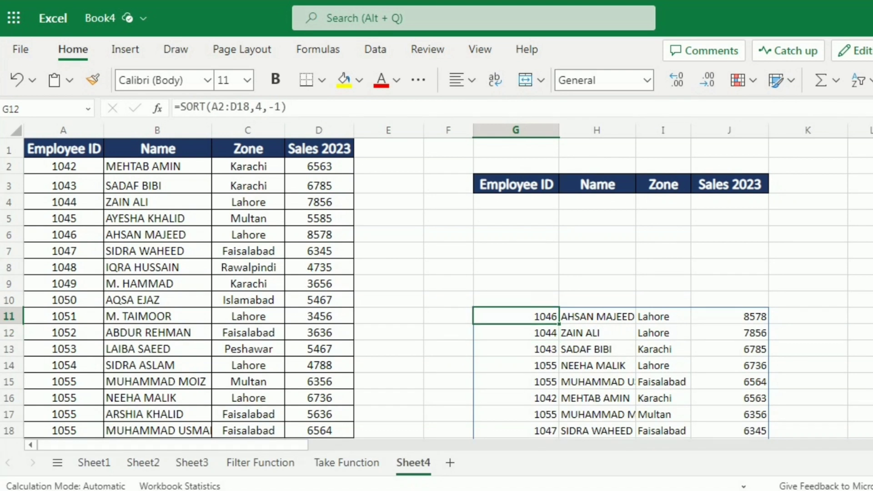
{"action": "key", "text": "F2"}
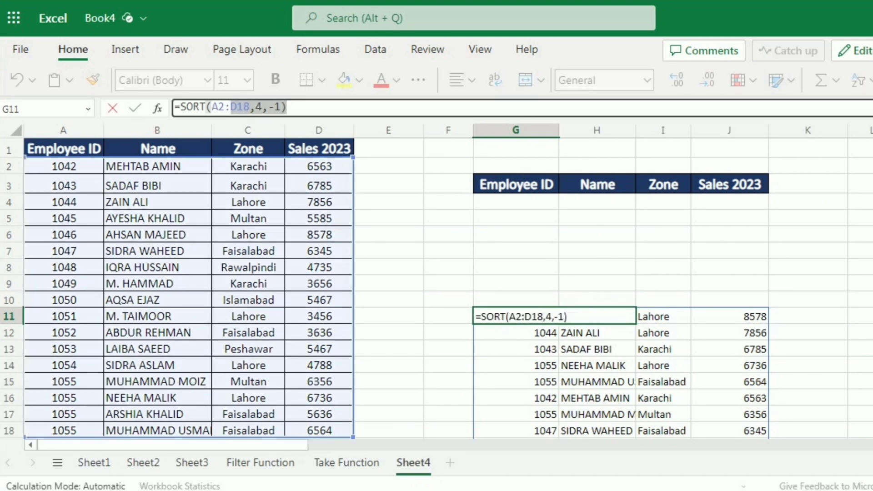
{"action": "key", "text": "Return"}
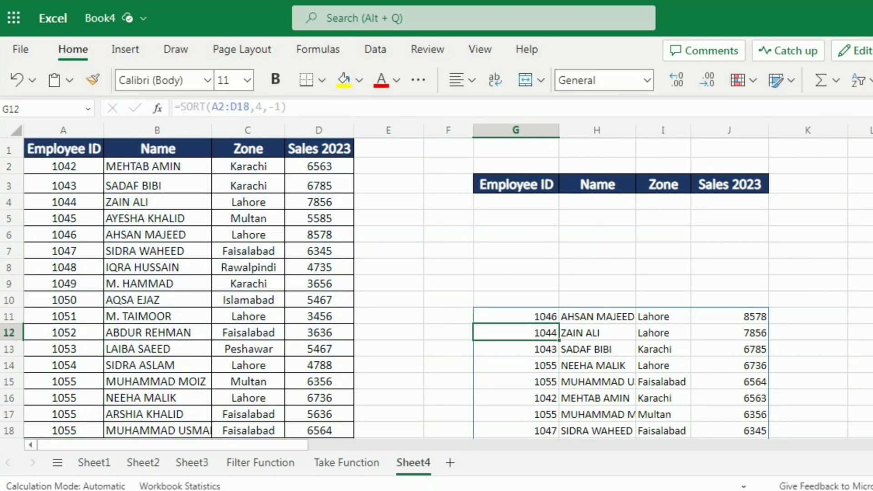
{"action": "left_click", "coordinate": [516, 201]}
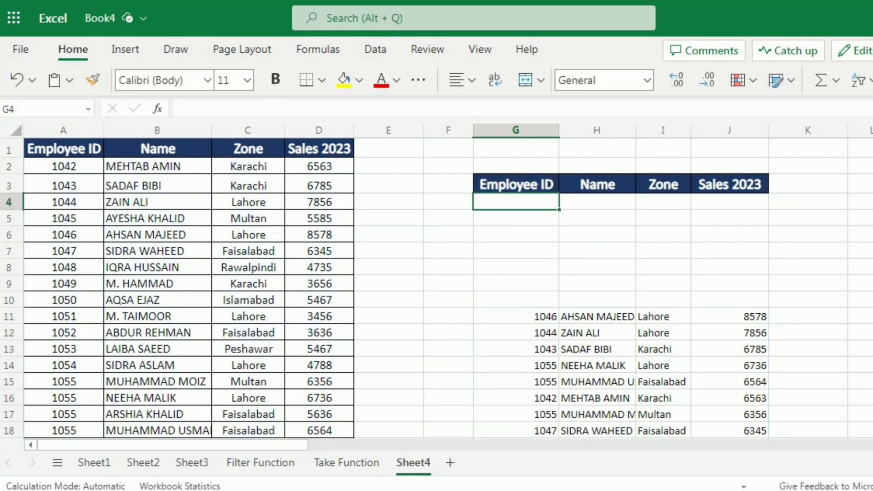
- Enter a TAKE over SORT(A2:D18,4,-1) in G4 so only the top sellers appear
{"action": "type", "text": "="}
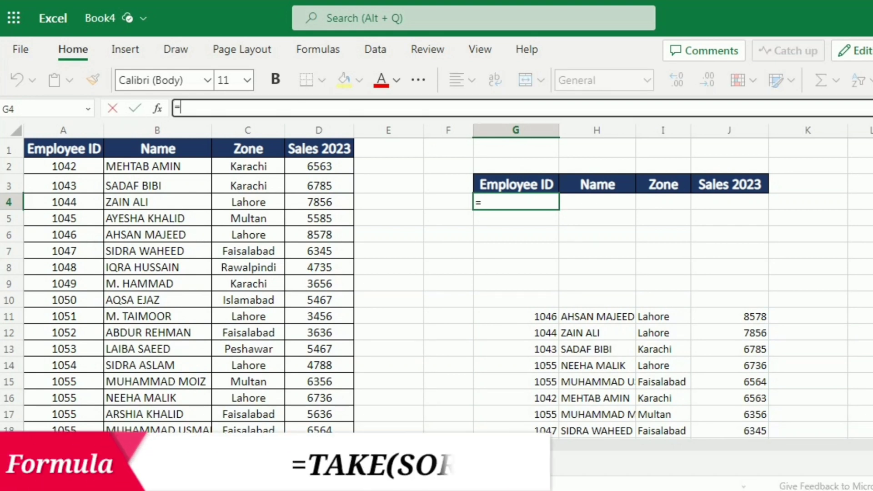
{"action": "type", "text": "take(SORT(A2:D18,4,-1),3"}
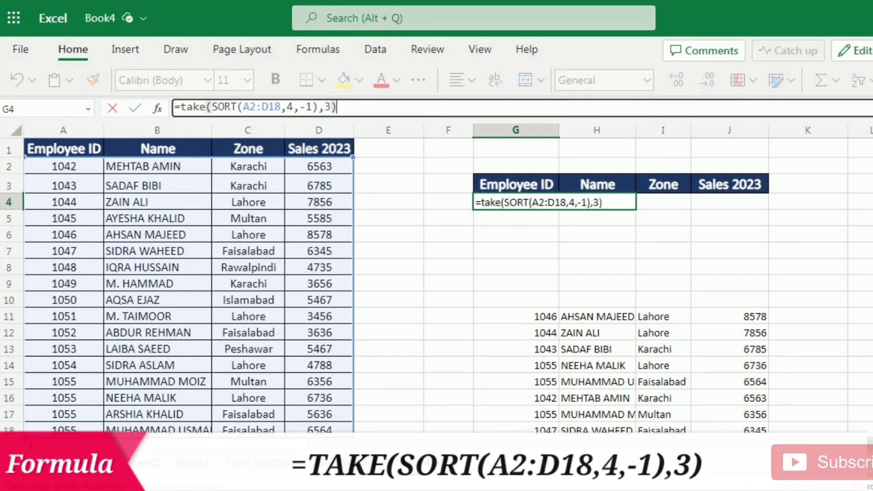
{"action": "key", "text": "Return"}
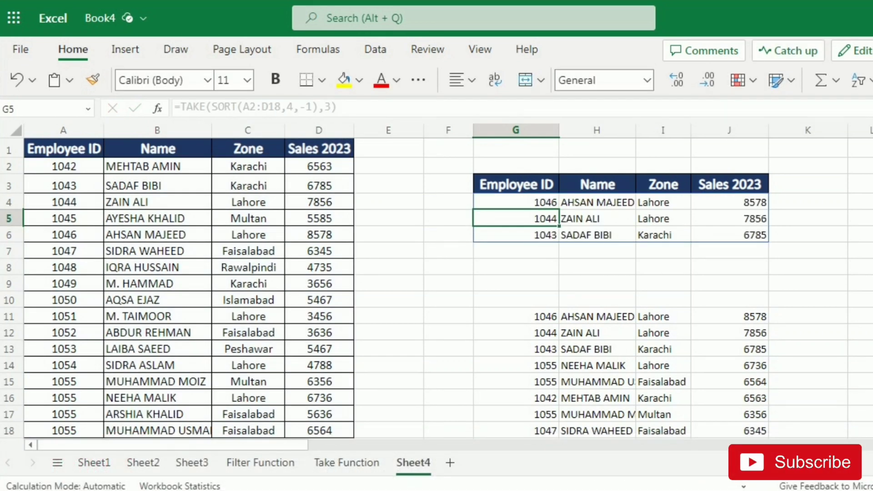
{"action": "left_click", "coordinate": [516, 202]}
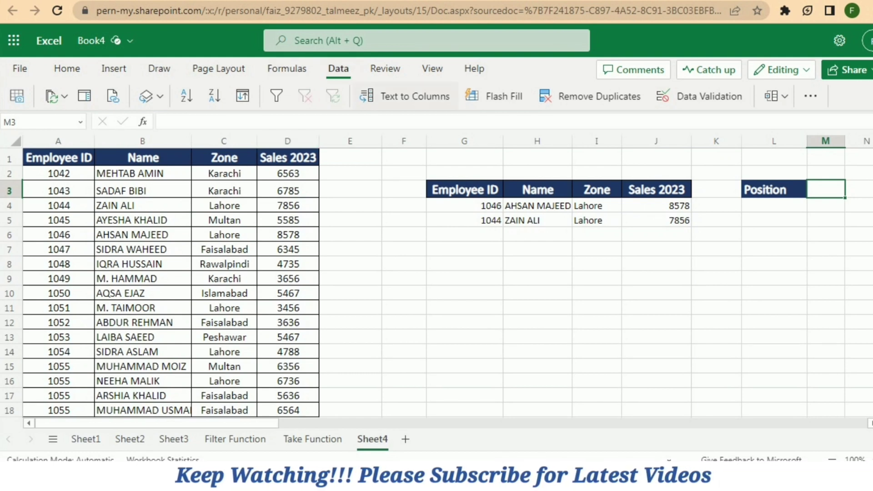
- Add a list validation with source 1,2,3,4,5 to M3 and check its dropdown
{"action": "left_click", "coordinate": [700, 96]}
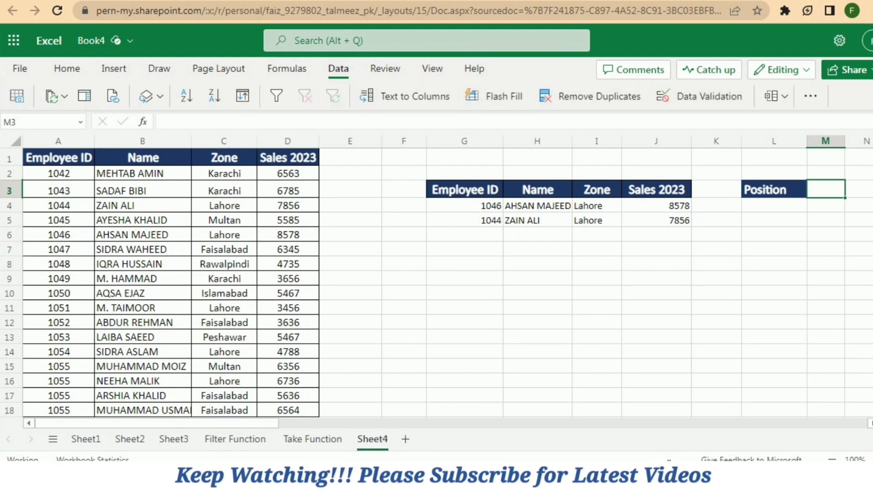
{"action": "left_click", "coordinate": [443, 166]}
{"action": "left_click", "coordinate": [409, 255]}
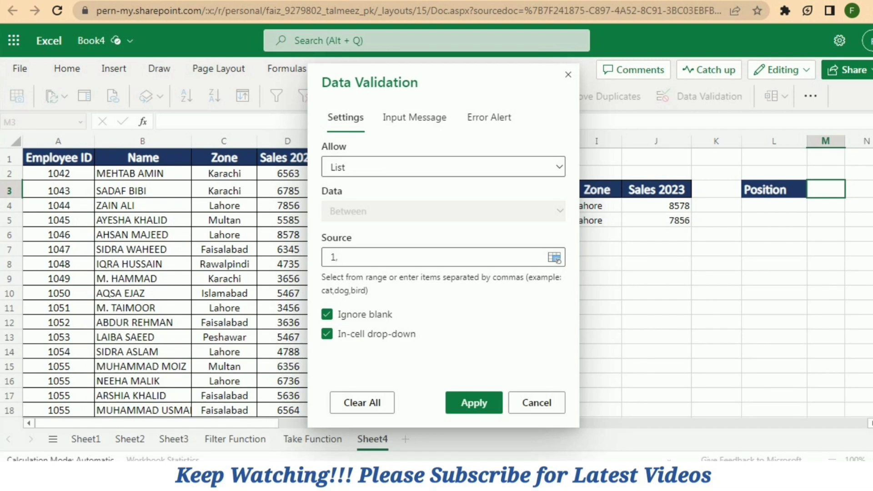
{"action": "type", "text": "1,2,"}
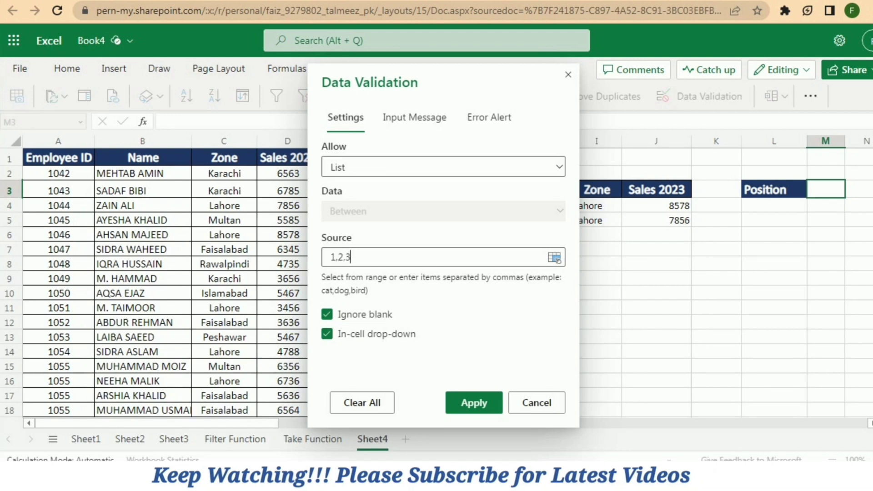
{"action": "type", "text": "3,4,5"}
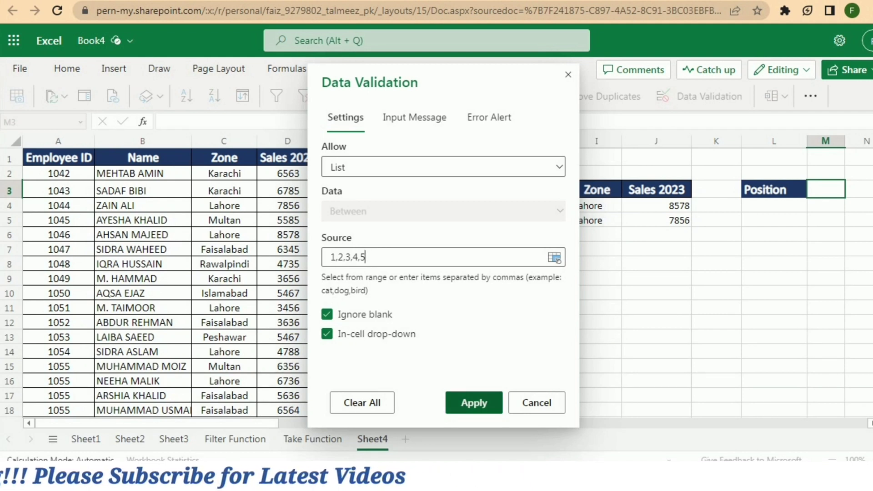
{"action": "left_click", "coordinate": [474, 402]}
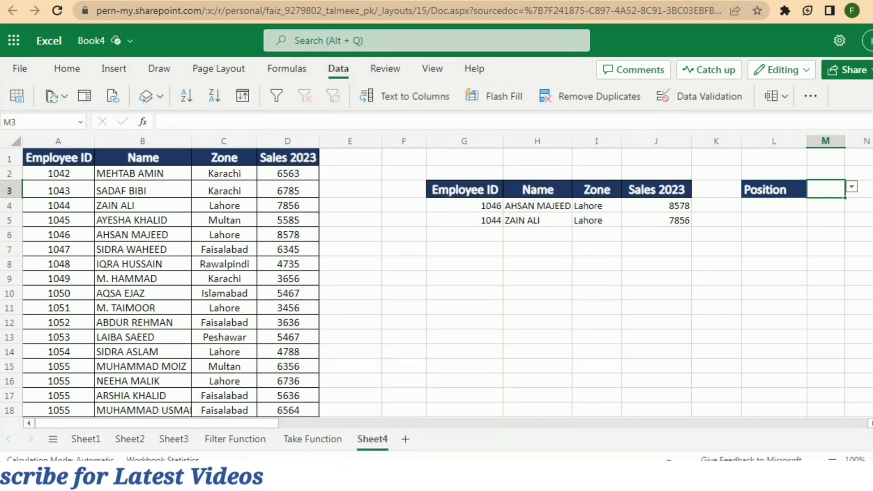
{"action": "key", "text": "alt+Down"}
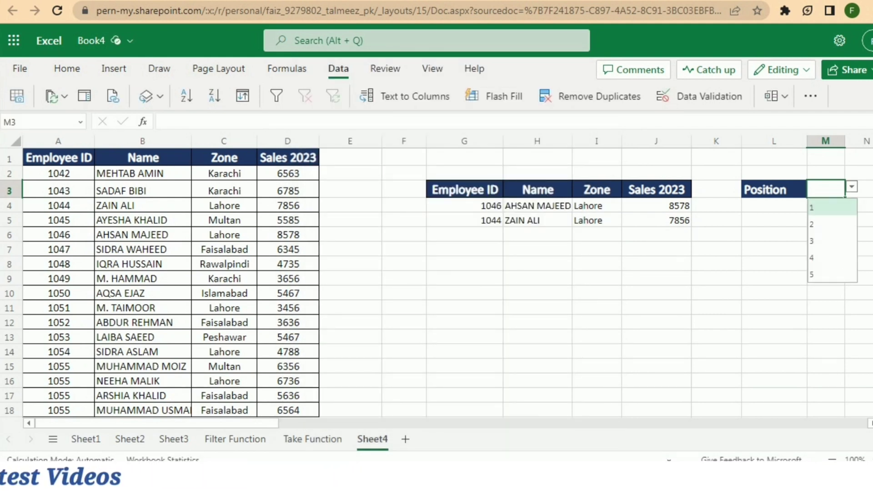
{"action": "key", "text": "Escape"}
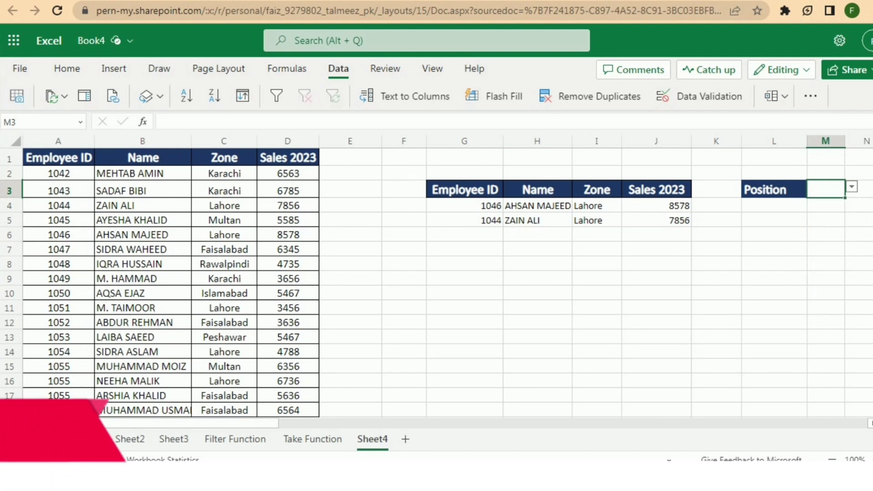
- Change G4 to =TAKE(SORT(A2:D18,4,-1),M3) so the row count comes from M3
{"action": "left_click", "coordinate": [464, 205]}
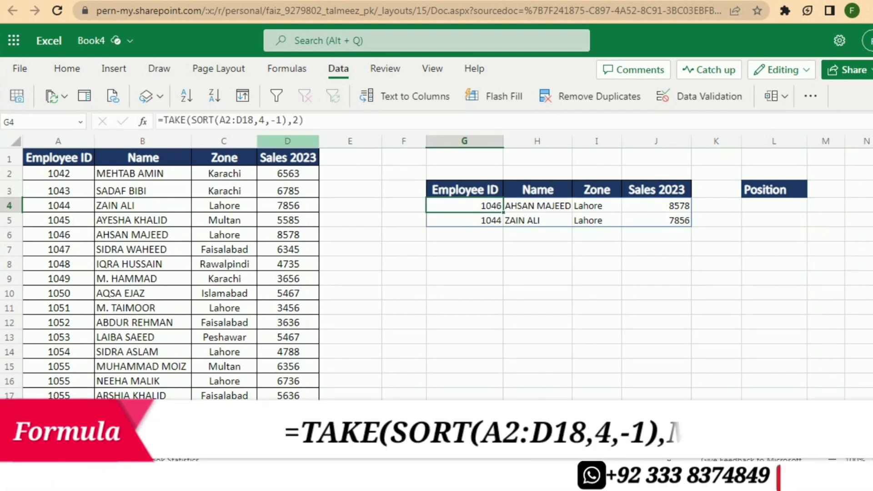
{"action": "left_click", "coordinate": [296, 120]}
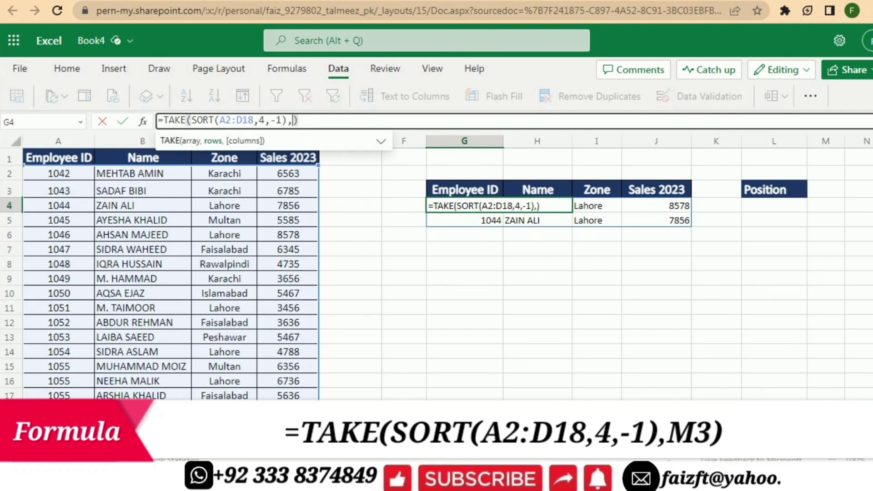
{"action": "key", "text": "BackSpace"}
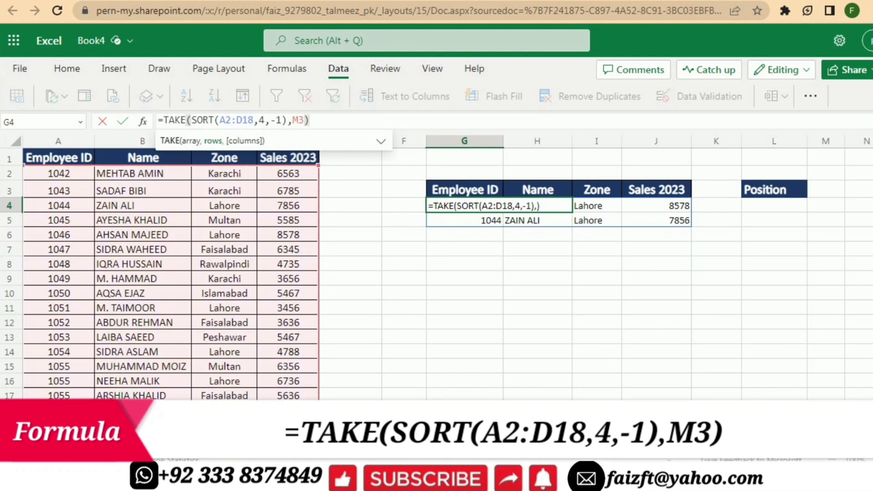
{"action": "left_click", "coordinate": [825, 189]}
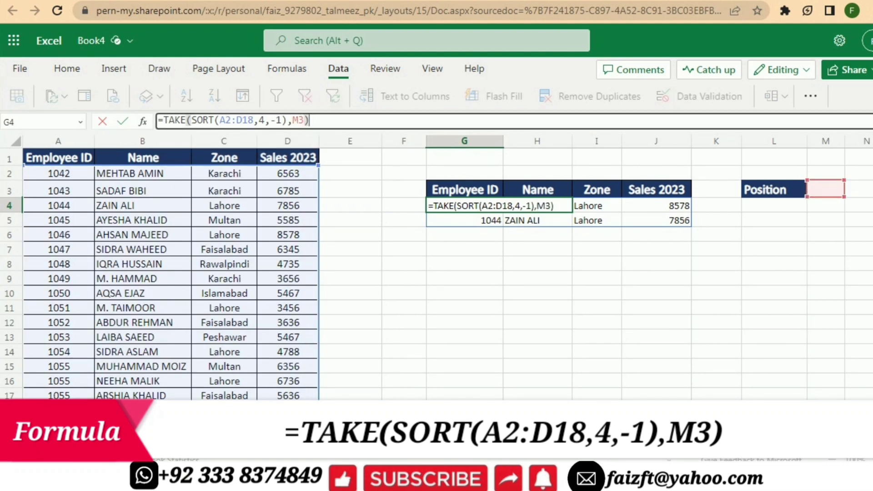
{"action": "key", "text": "Return"}
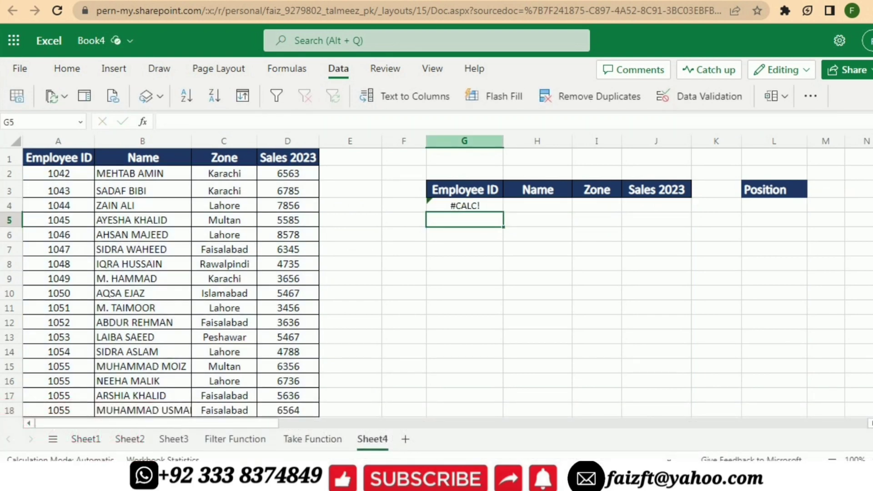
- Try Position values from M3's dropdown, ending at 3 to list the top three sellers
{"action": "left_click", "coordinate": [825, 189]}
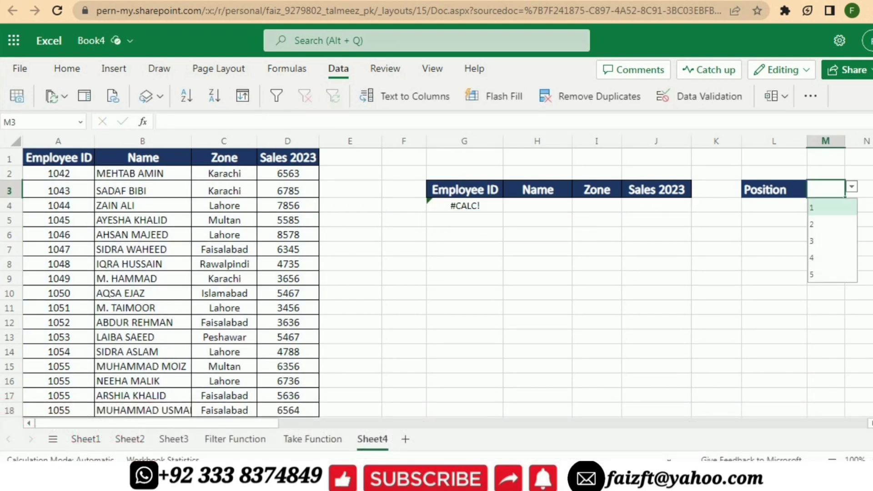
{"action": "key", "text": "Down"}
{"action": "key", "text": "Return"}
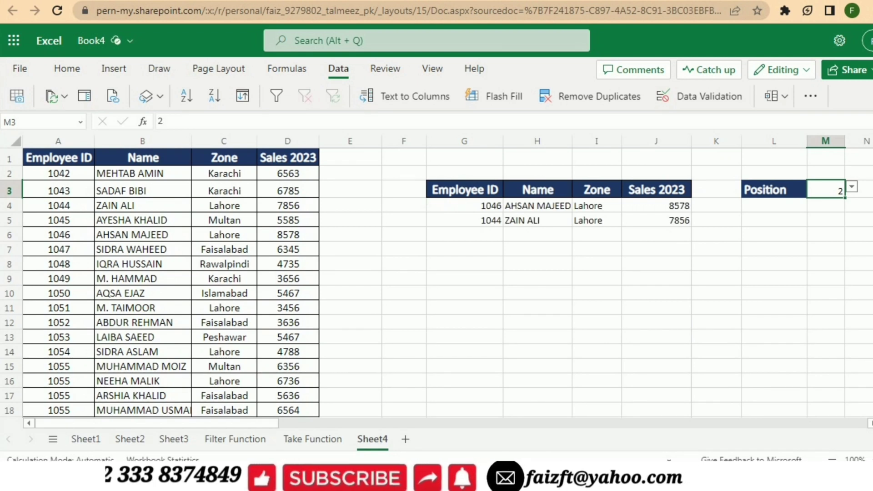
{"action": "key", "text": "alt+Down"}
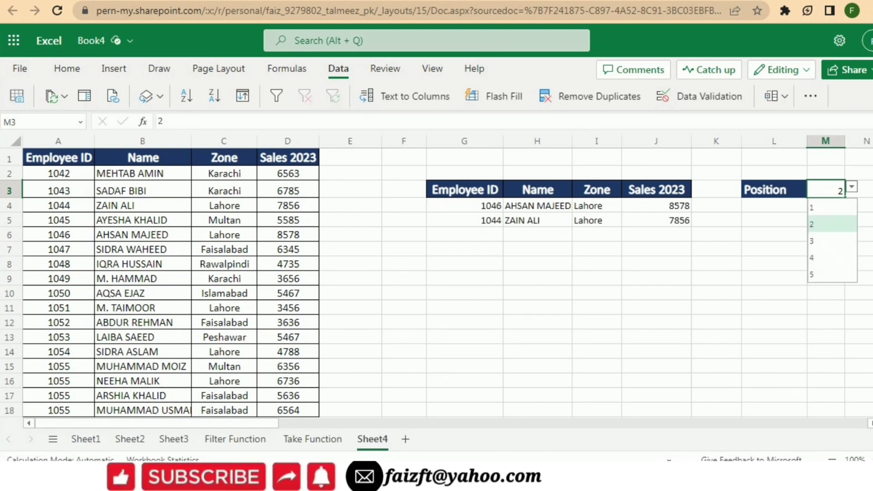
{"action": "key", "text": "Down"}
{"action": "key", "text": "Return"}
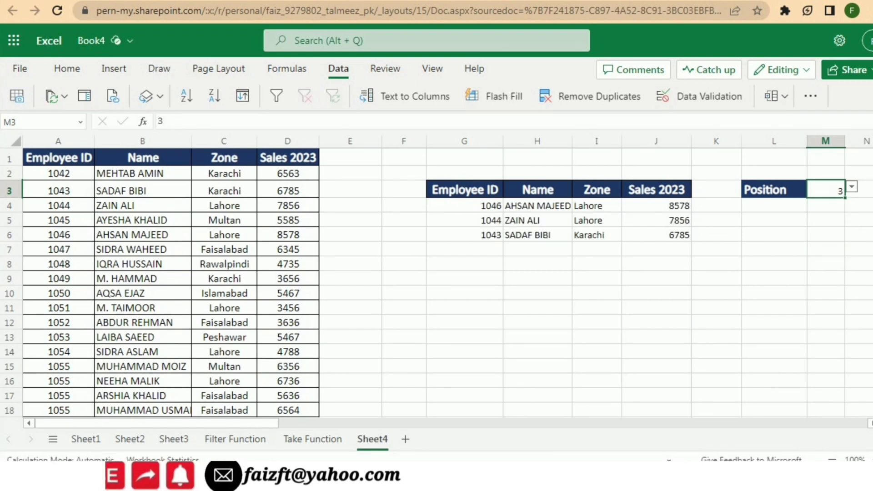
{"action": "key", "text": "alt+Down"}
{"action": "key", "text": "Up"}
{"action": "key", "text": "Up"}
{"action": "key", "text": "Return"}
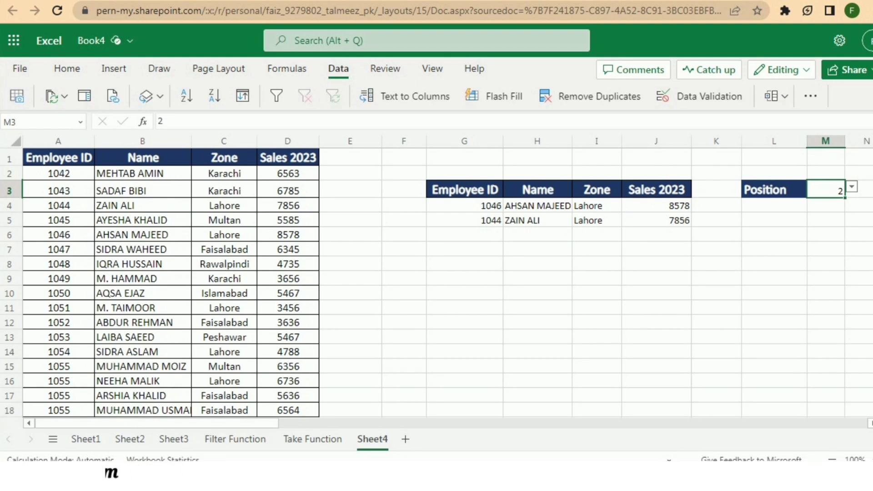
{"action": "type", "text": "3"}
{"action": "key", "text": "Left"}
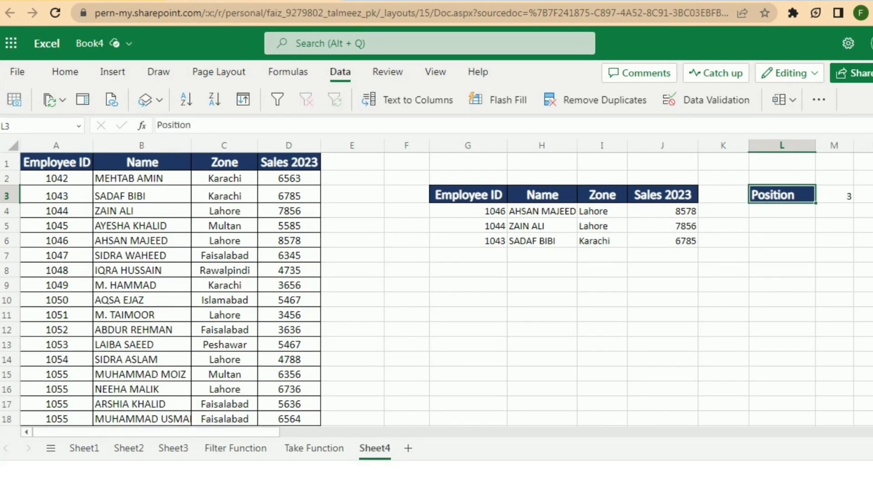